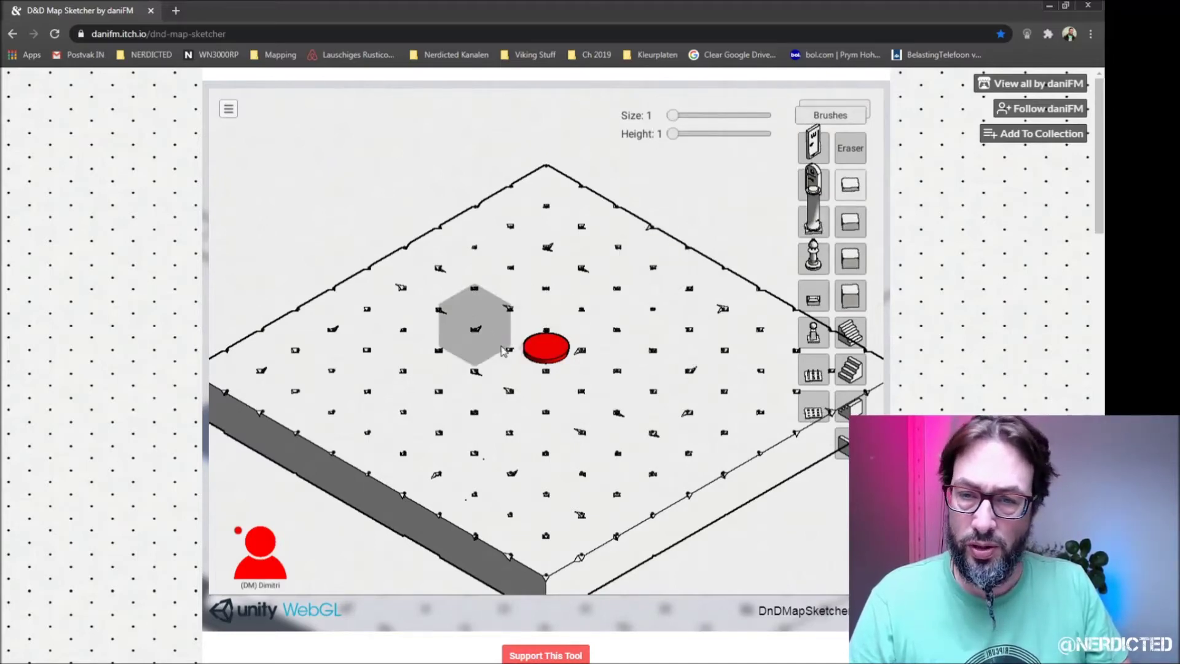
- Lay two low slabs inward from the map's front-left edge and put an ascending staircase on the second one
left_click(394, 470)
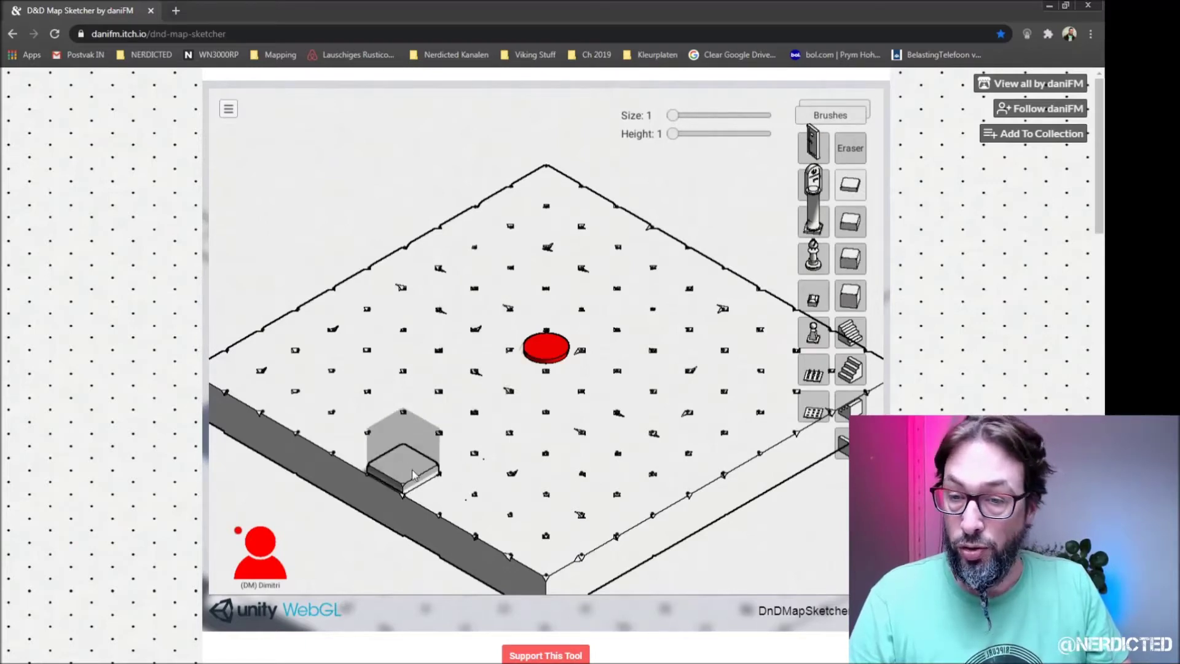
left_click(442, 460)
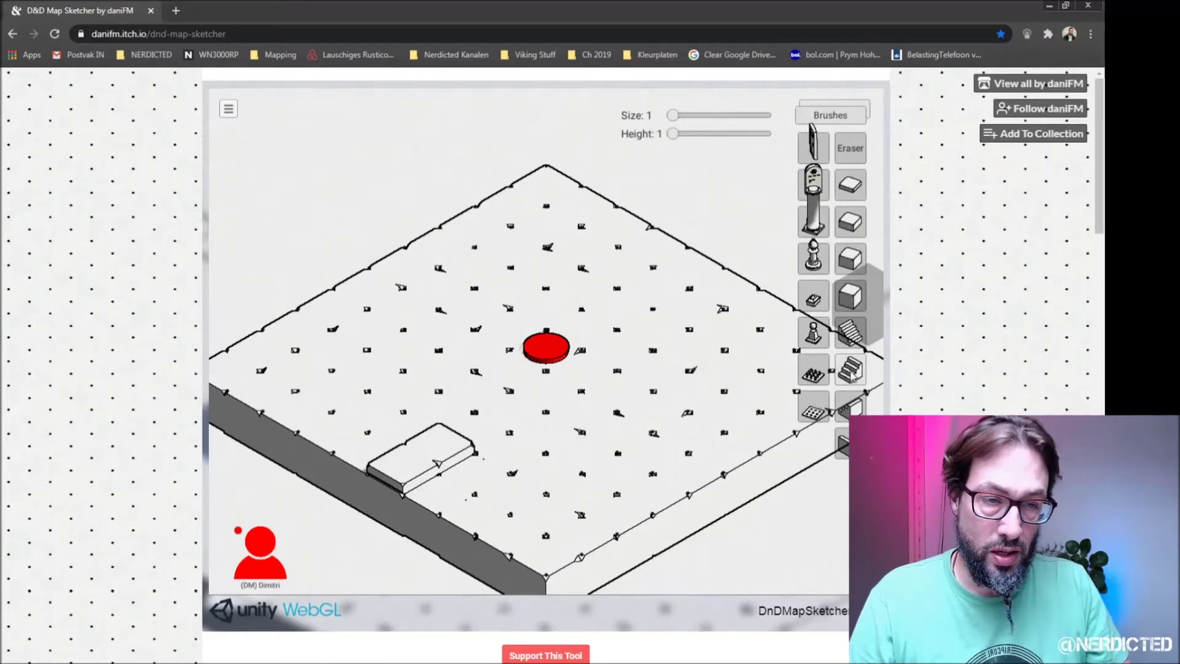
left_click(852, 372)
left_click(453, 456)
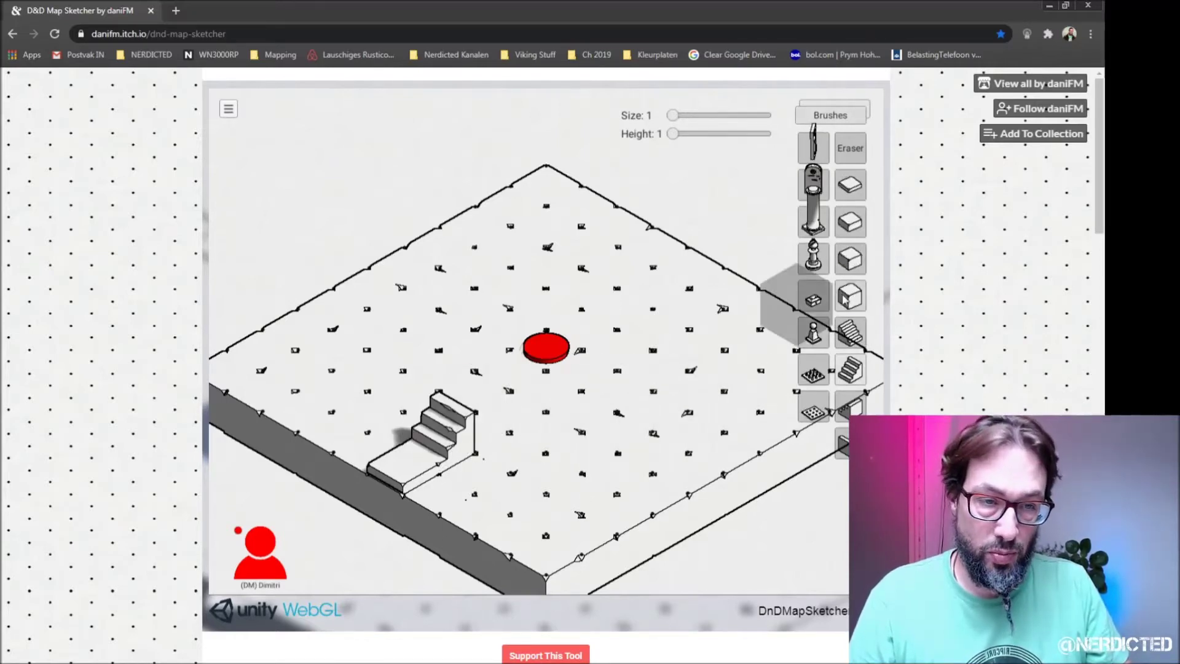
- Extend a height-1 walkway of full blocks from the top of the stairs and widen its far end to two tiles
left_click(852, 299)
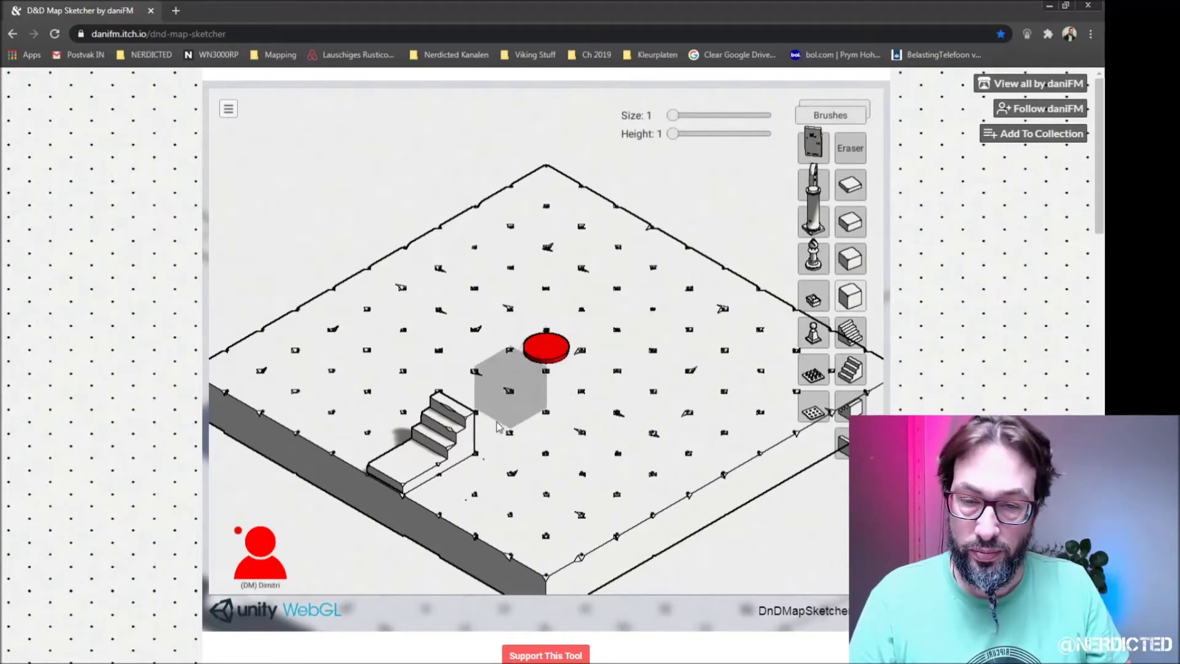
left_click(482, 434)
left_click(515, 419)
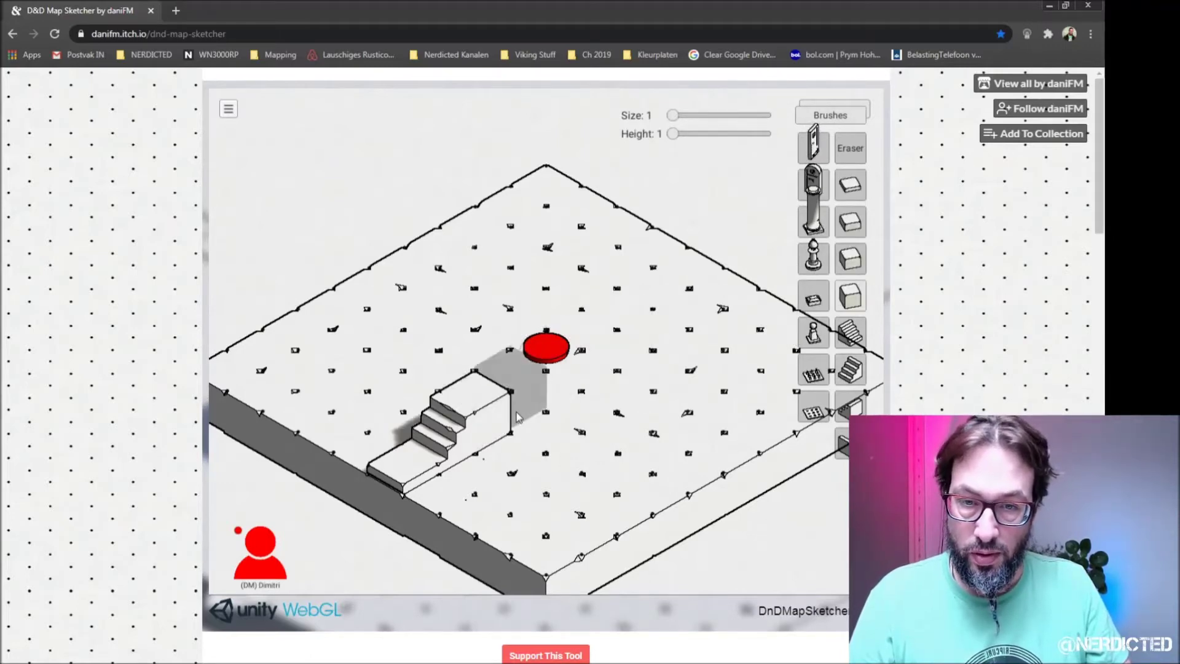
left_click(533, 434)
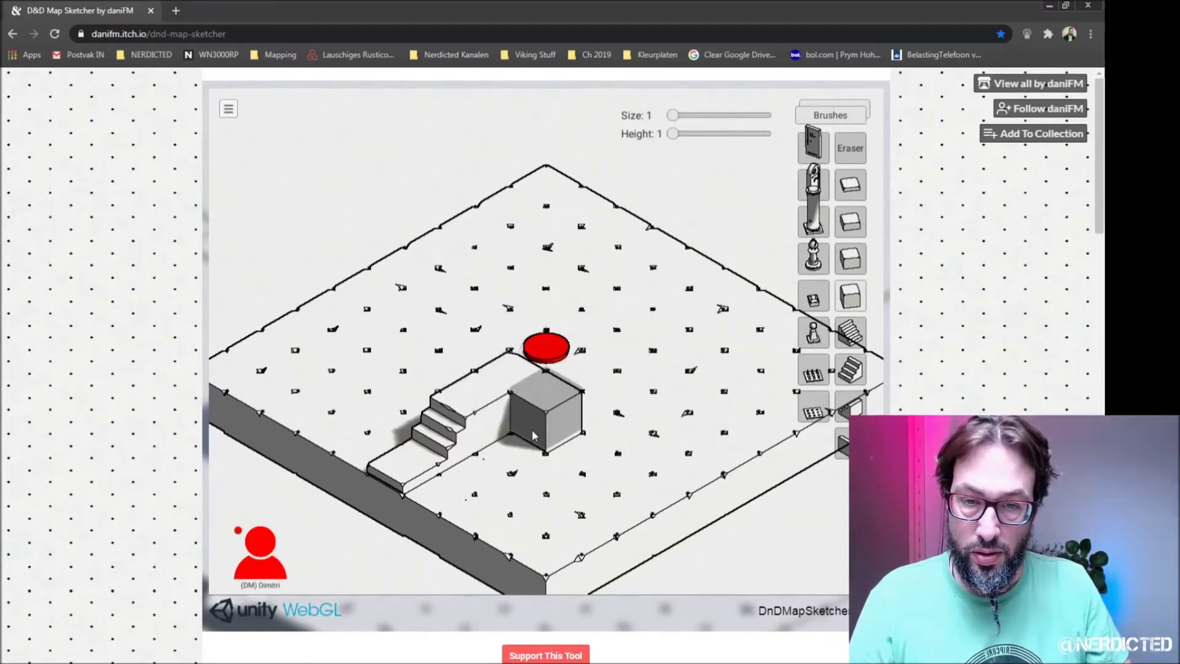
left_click(551, 440)
left_click(589, 405)
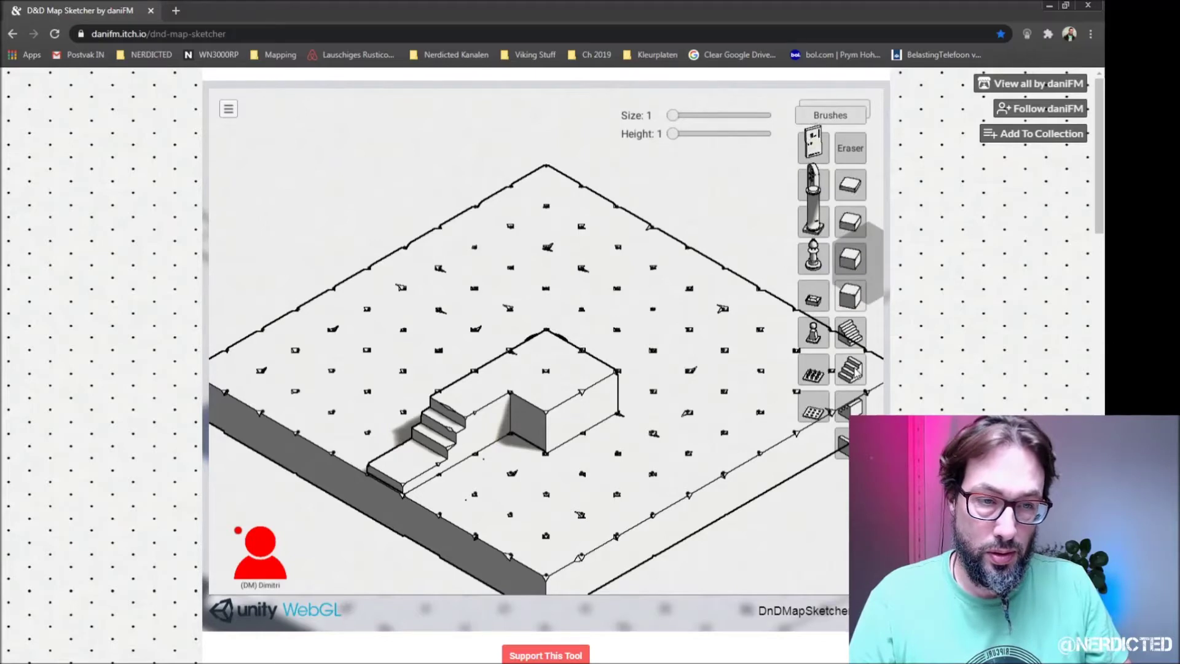
- Set the height to 2 and place a second staircase on the widened end of the walkway
left_click(857, 373)
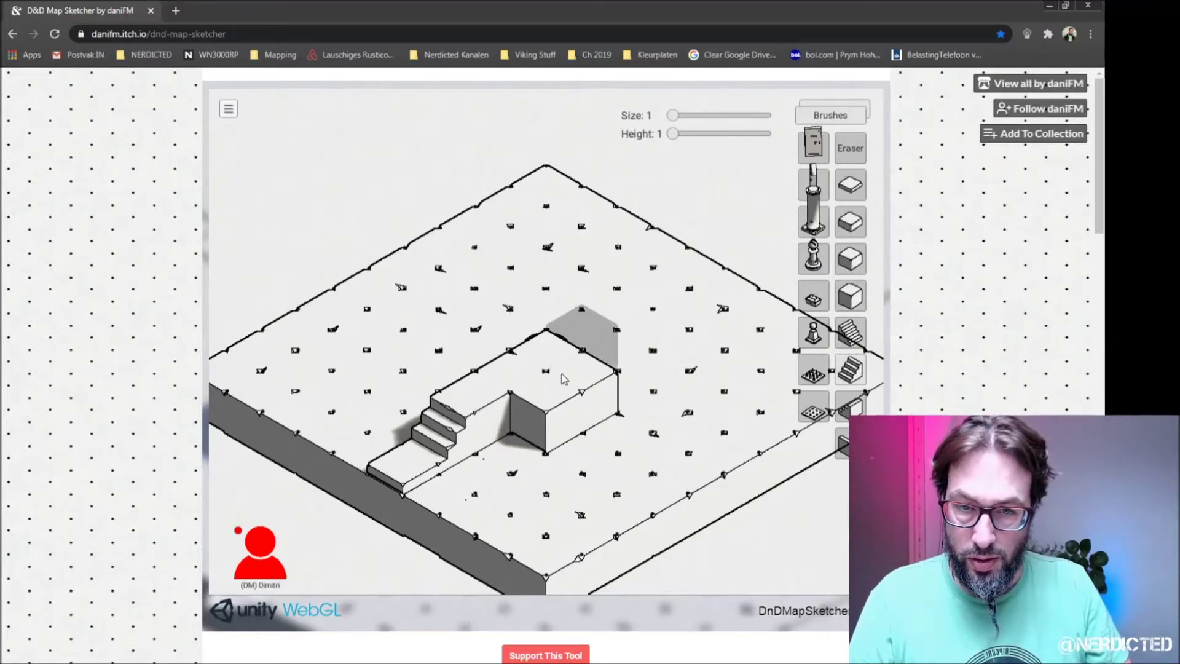
left_click(549, 385)
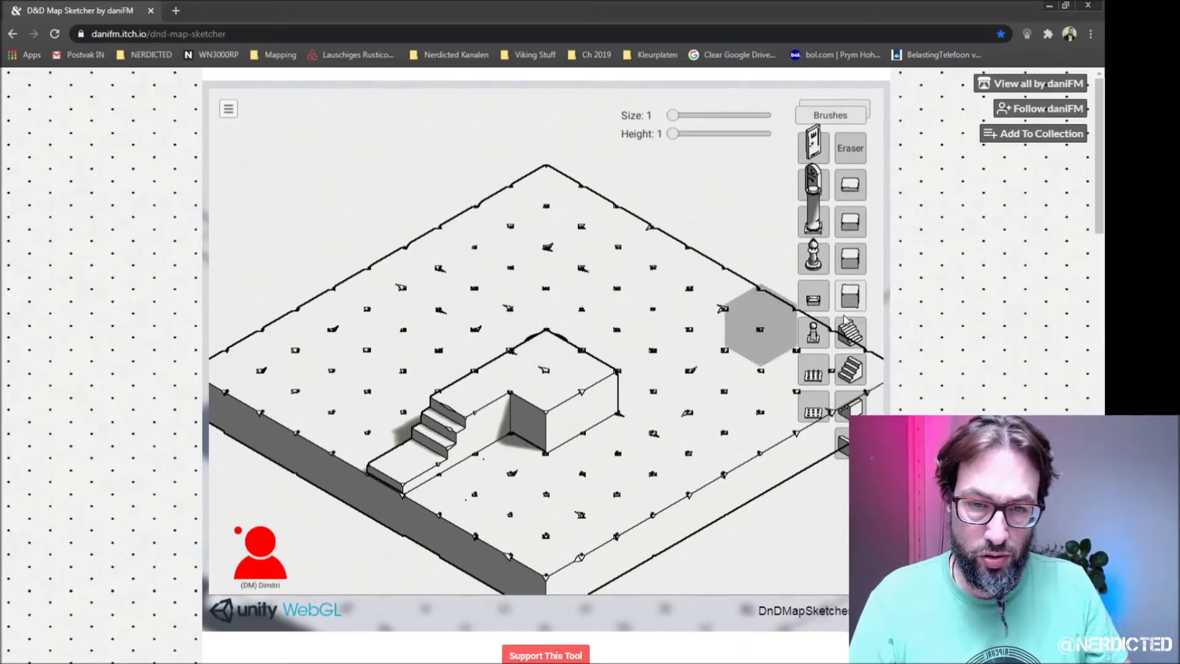
left_click(688, 134)
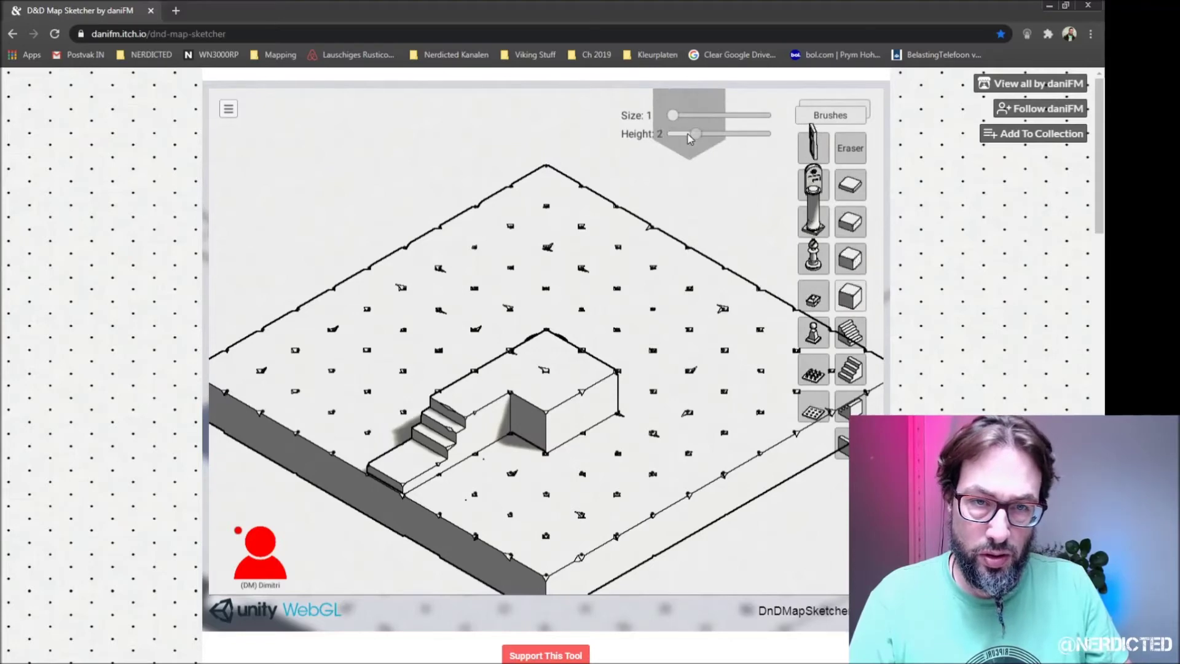
left_click(543, 393)
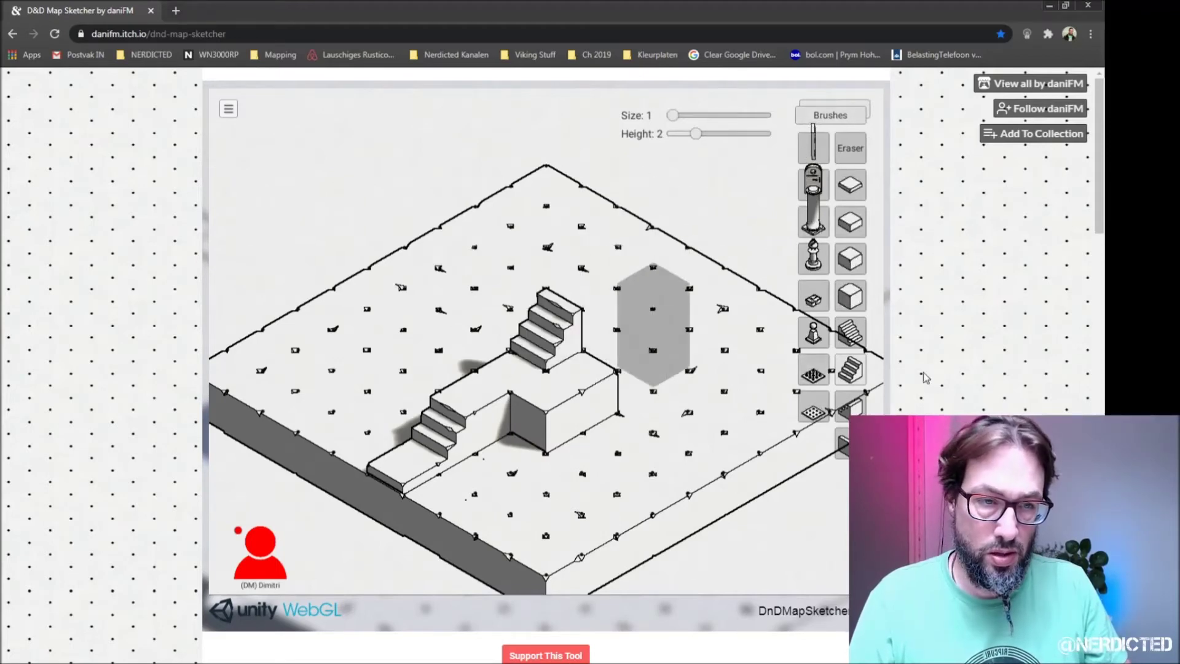
- Build a height-2 platform of full blocks beyond the top of the second staircase, widening it to two tiles
left_click(854, 301)
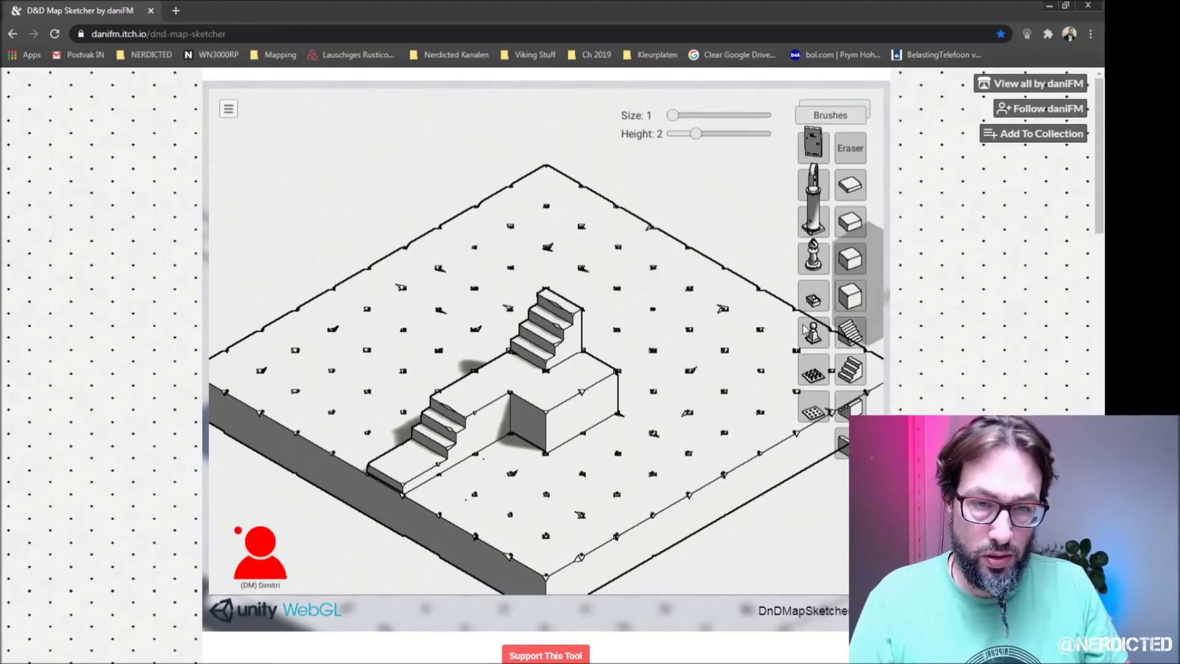
left_click(596, 373)
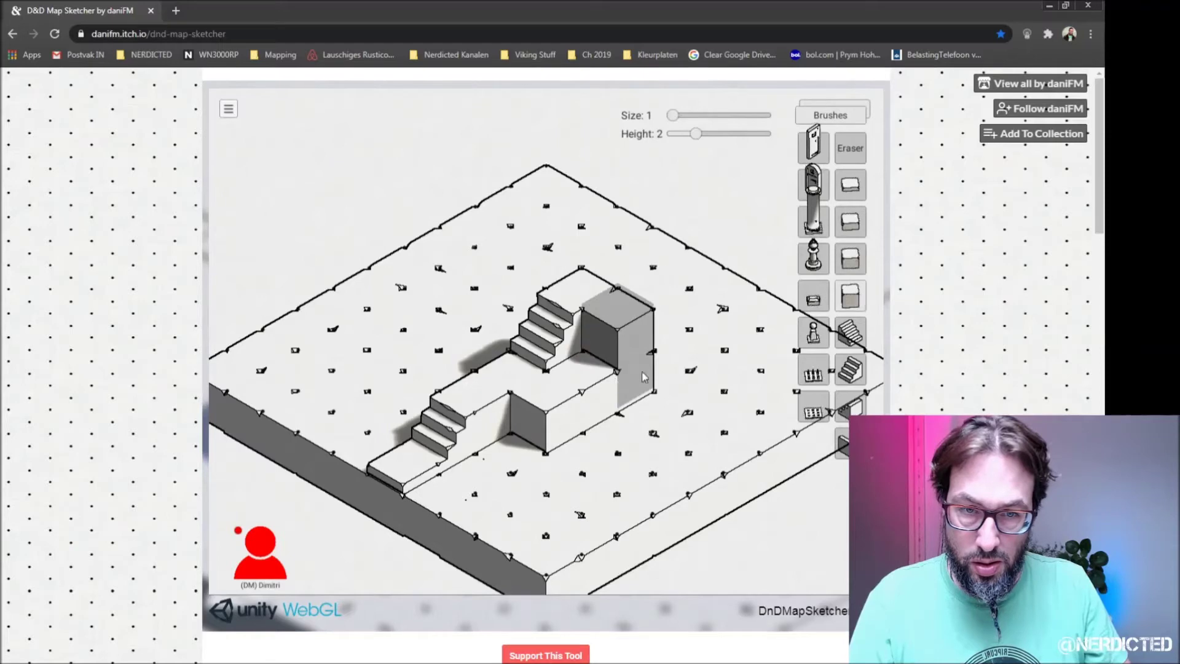
left_click(663, 357)
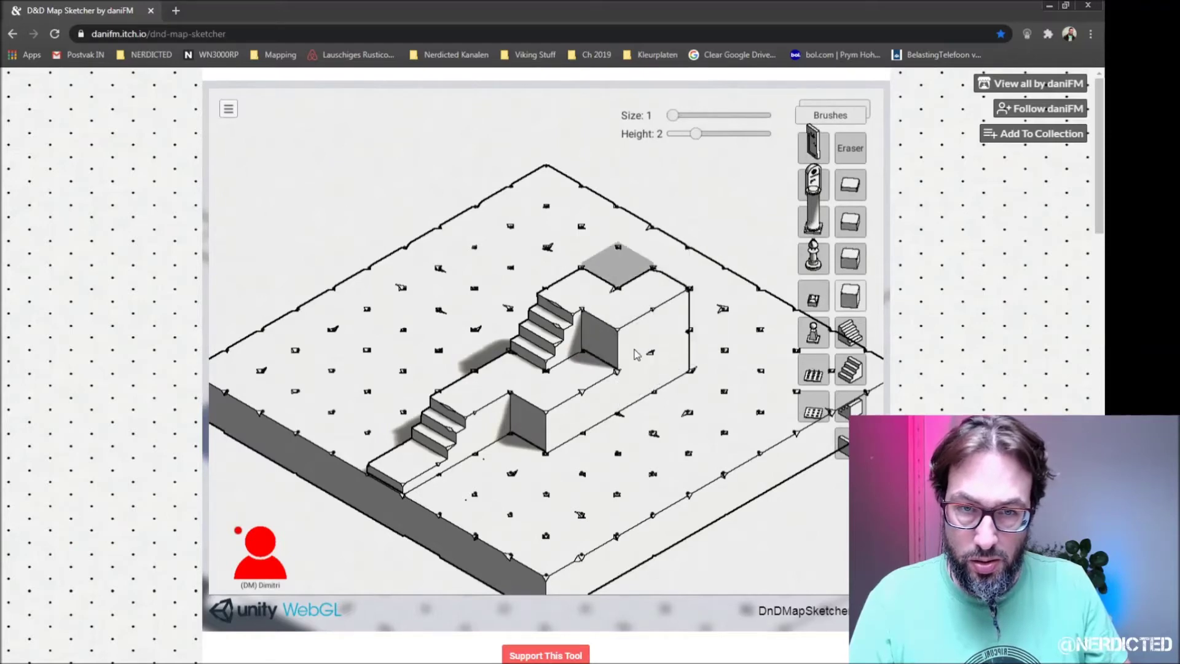
- Continue the height-2 platform with full blocks around the back of the upper stairs toward the map's left side
left_click(561, 322)
left_click(528, 321)
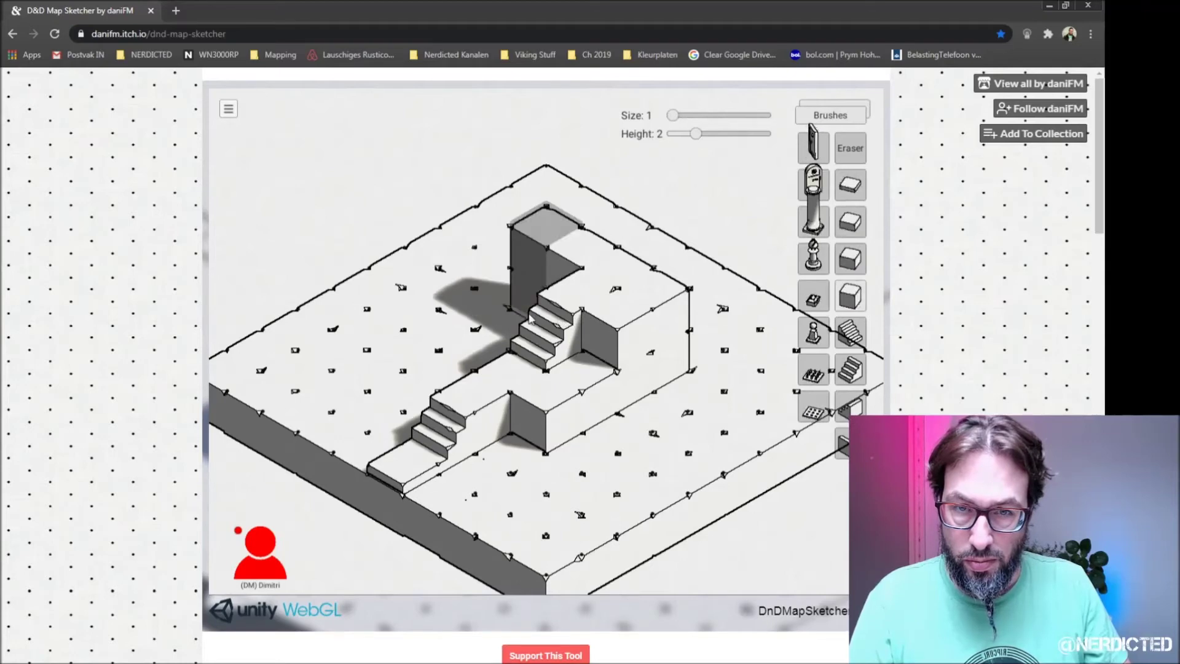
left_click(495, 329)
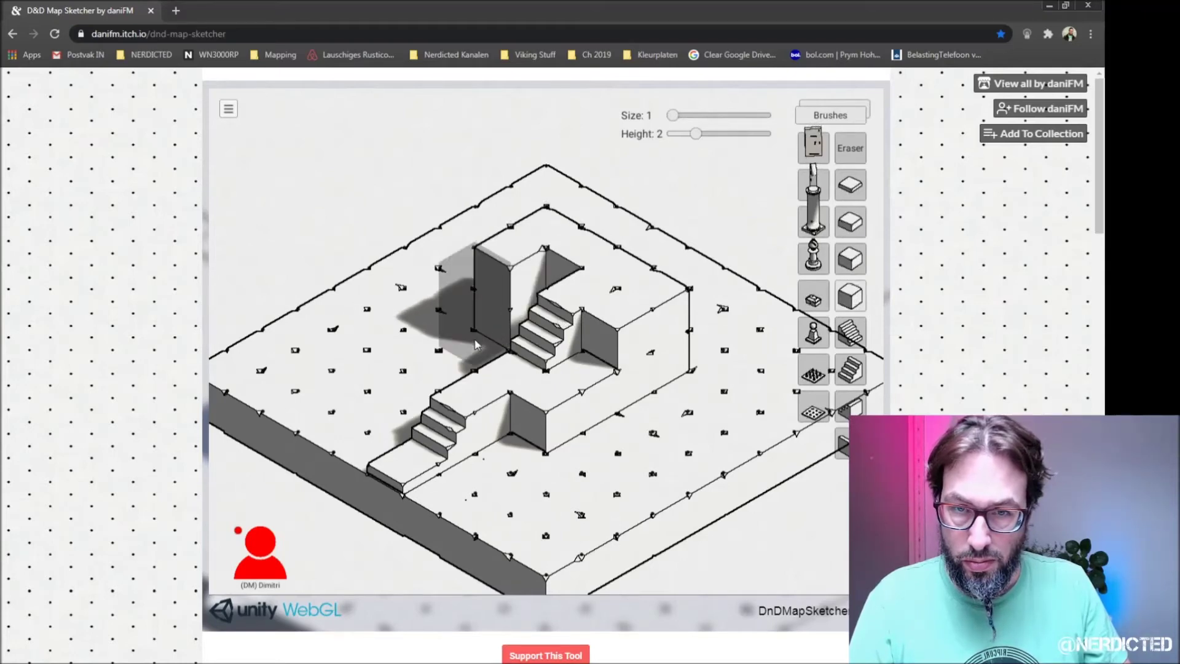
left_click(474, 342)
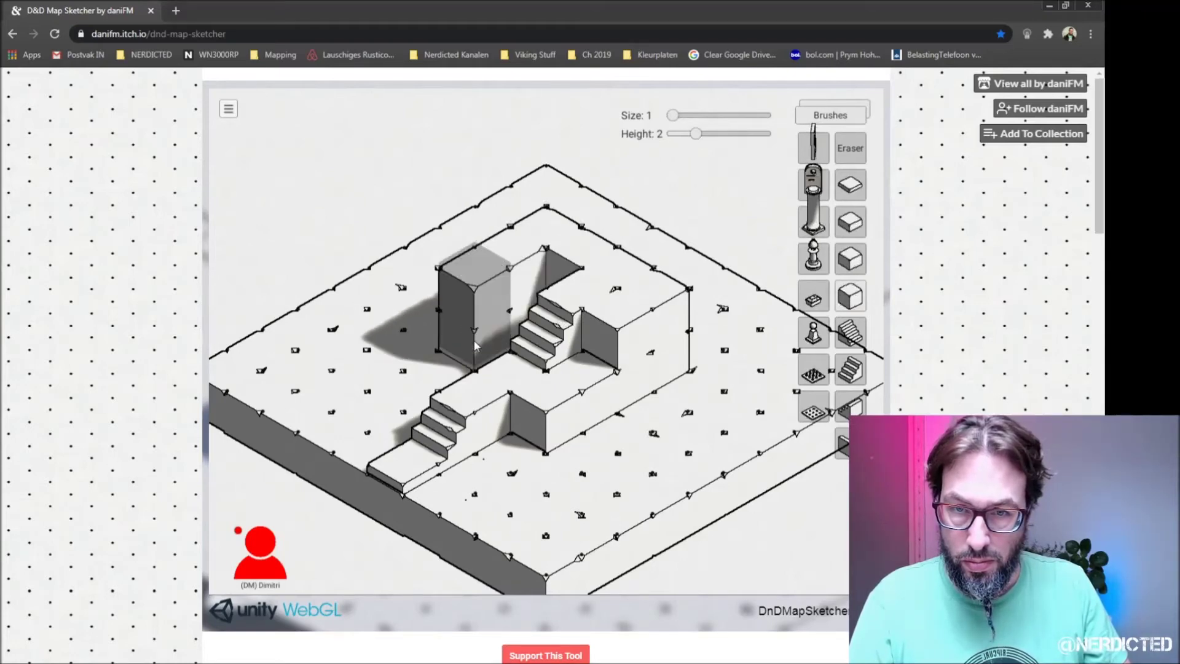
left_click(459, 332)
left_click(448, 344)
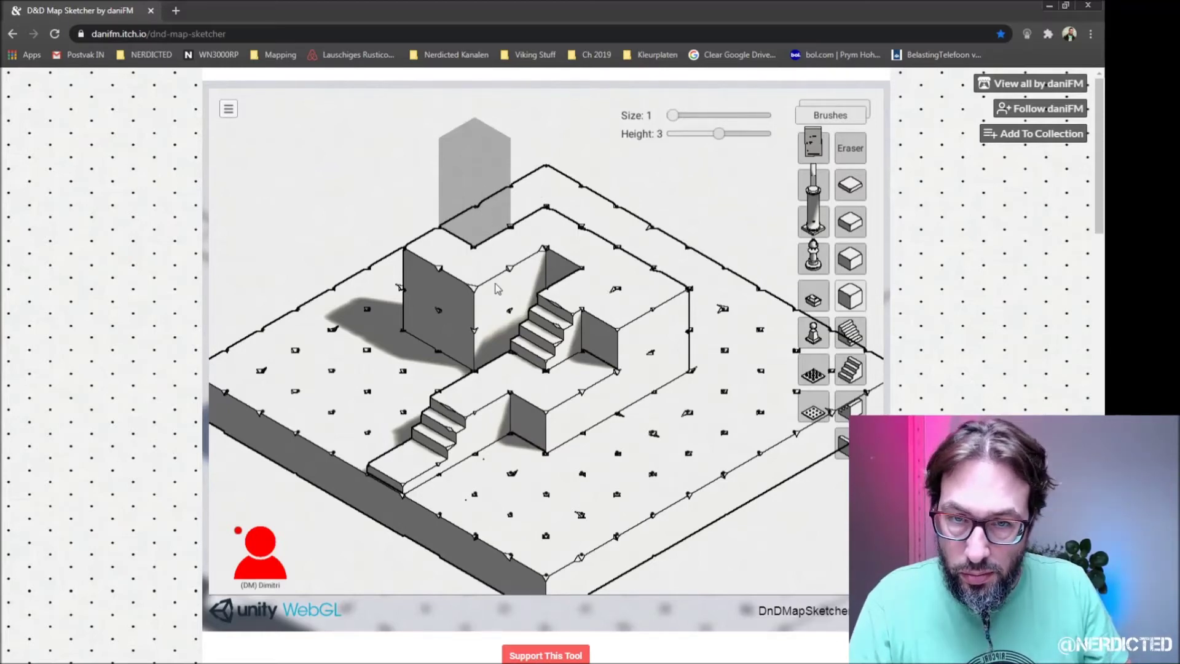
- Place two height-3 columns behind the upper platform, erasing the extra column set on the open floor beside the lower stairs
left_click(474, 269)
left_click(510, 491)
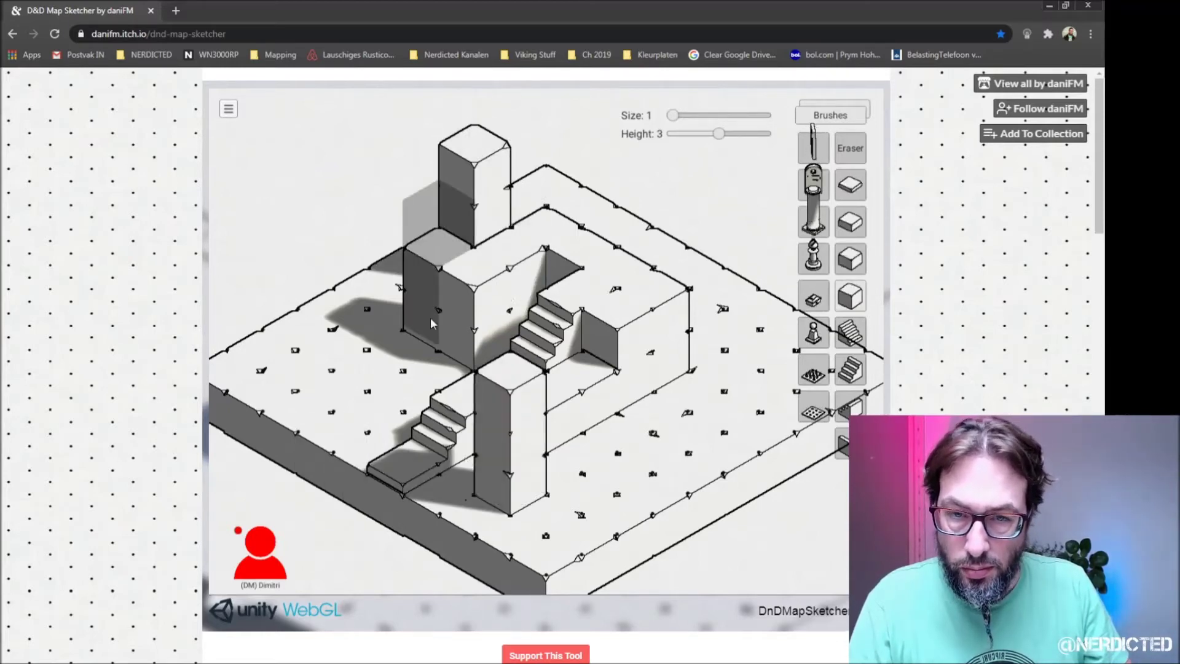
left_click(859, 151)
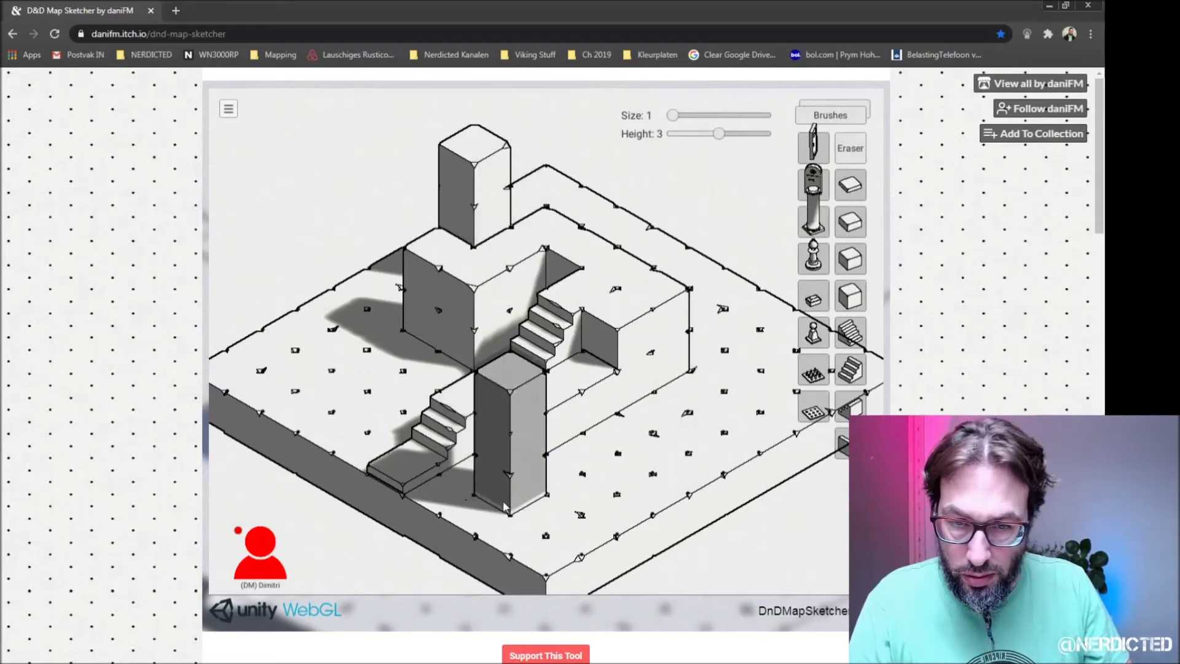
left_click(519, 500)
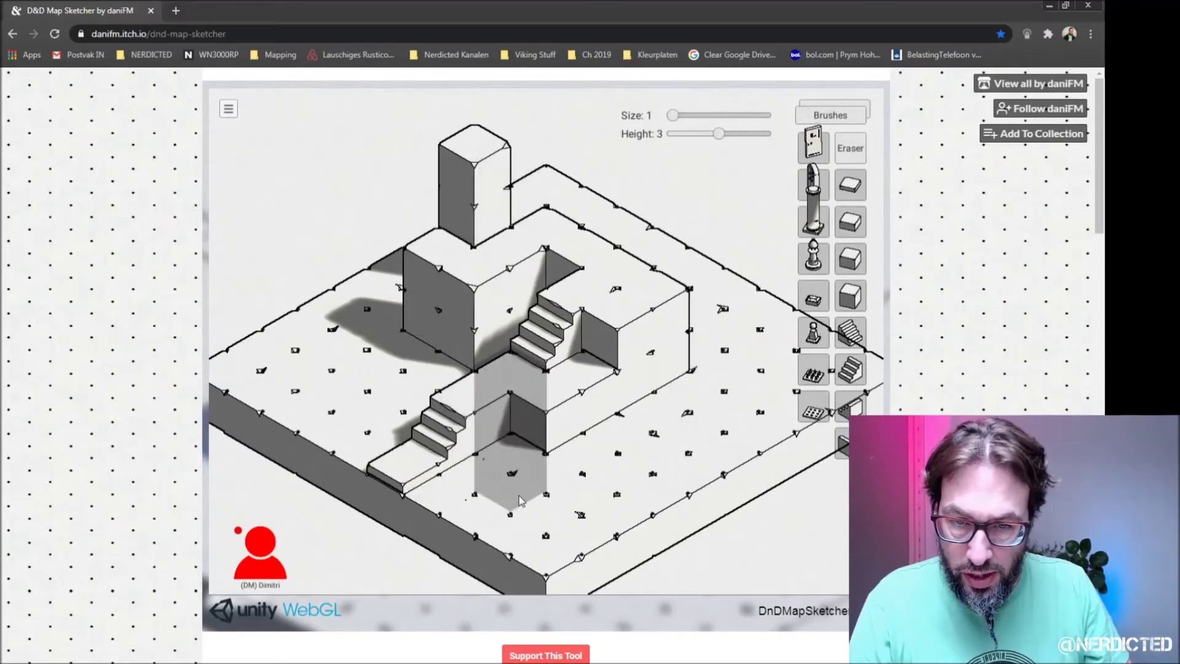
left_click(517, 233)
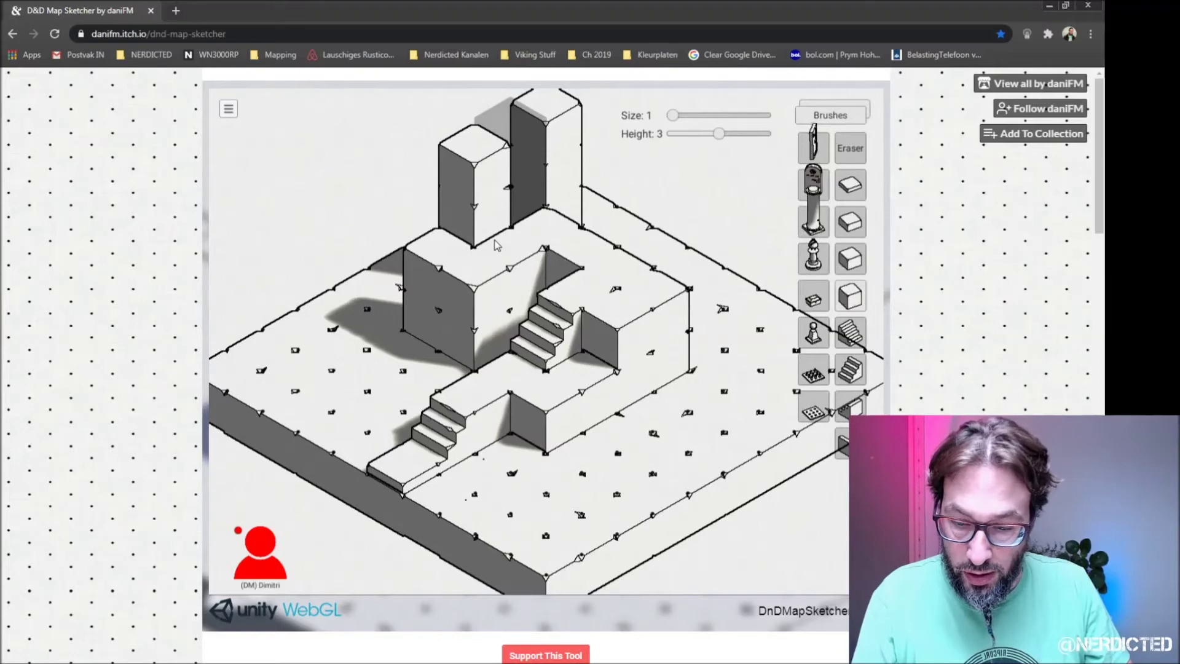
- Fill in full blocks at height 3 around the two columns to form a solid tower of two by three tiles
key("q")
key("q")
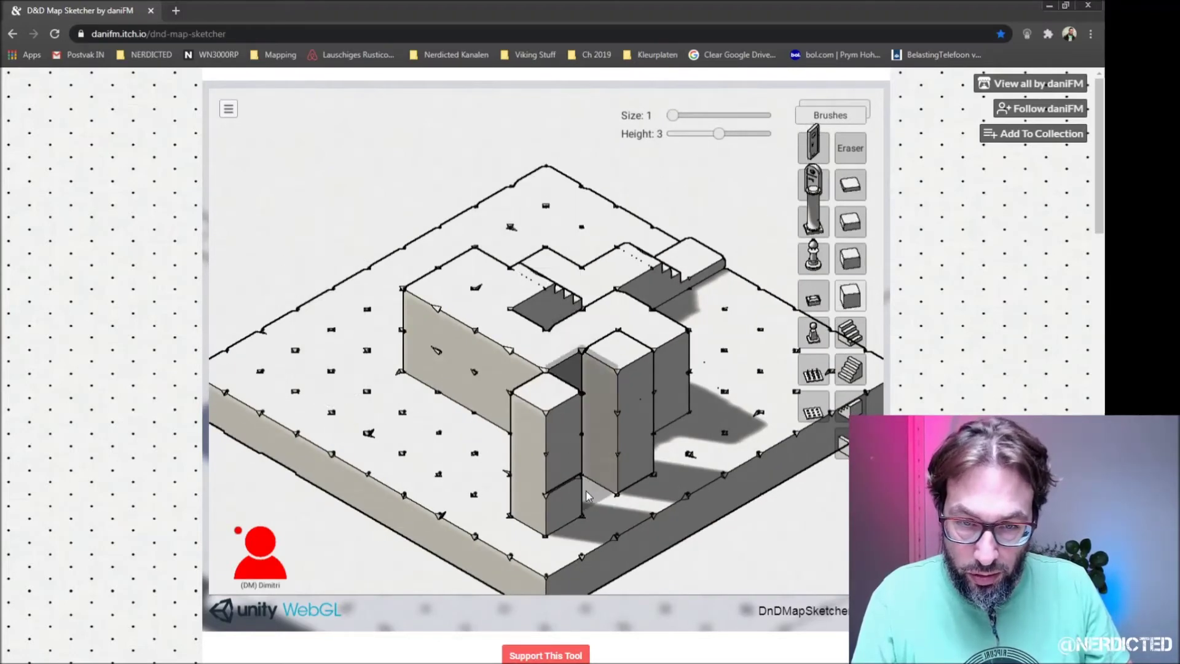
left_click(587, 497)
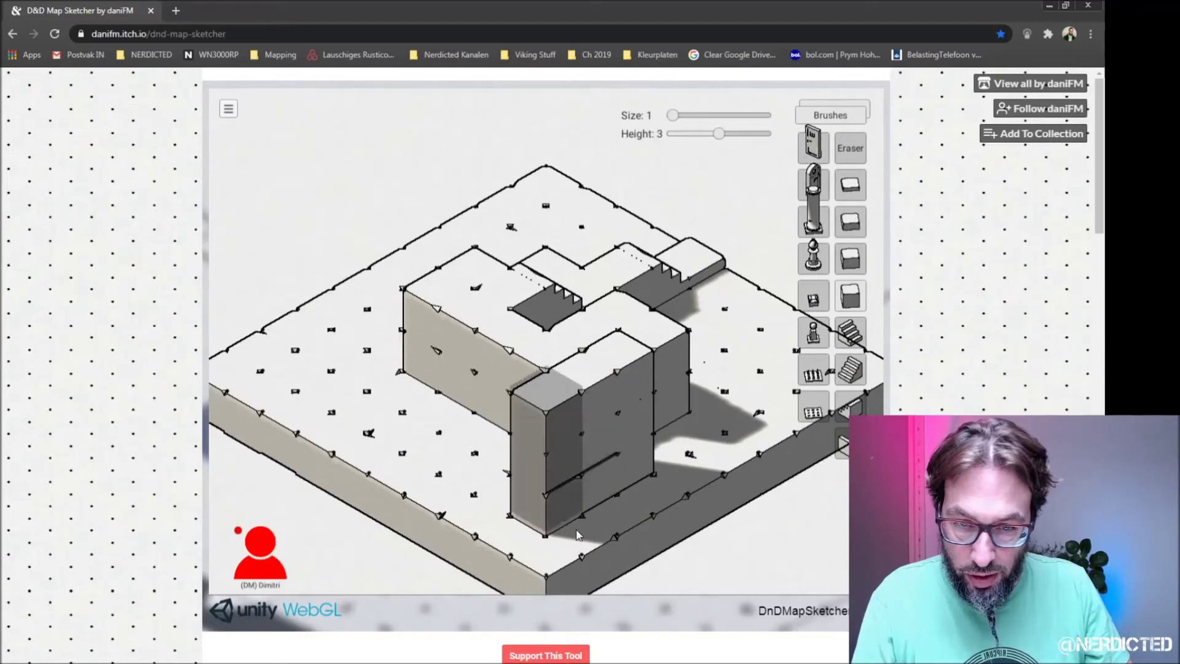
left_click(577, 544)
left_click(617, 522)
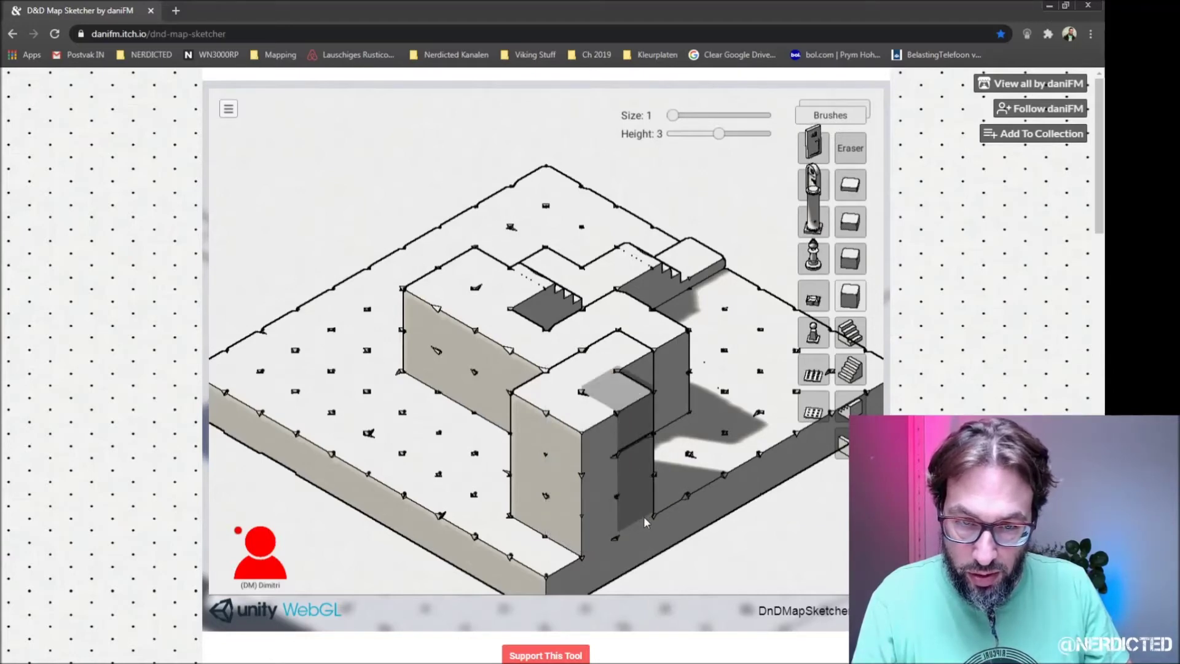
left_click(655, 501)
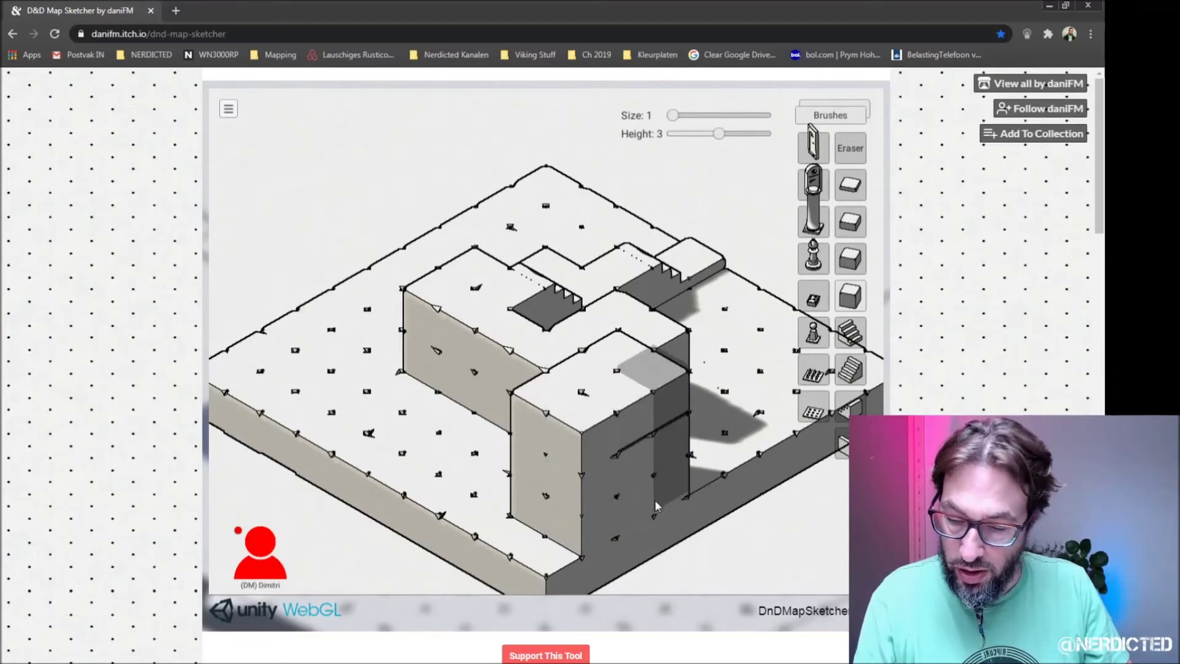
- Set the height to 2 and extend the upper platform with full blocks beside the base of the tower
key("e")
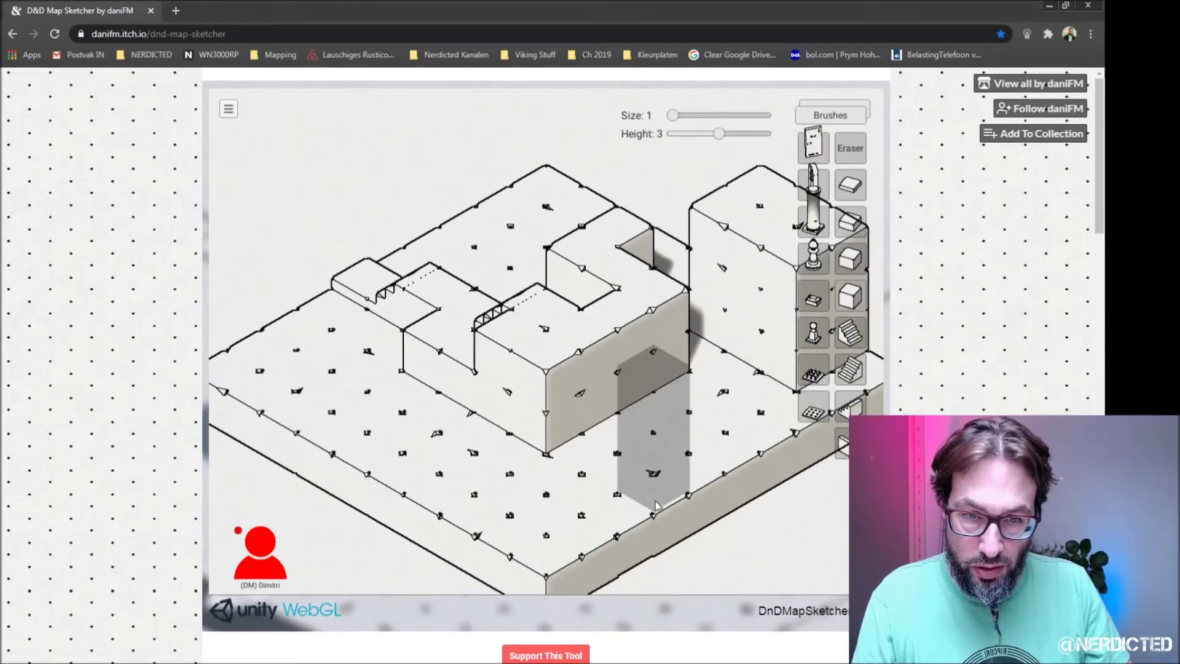
key("e")
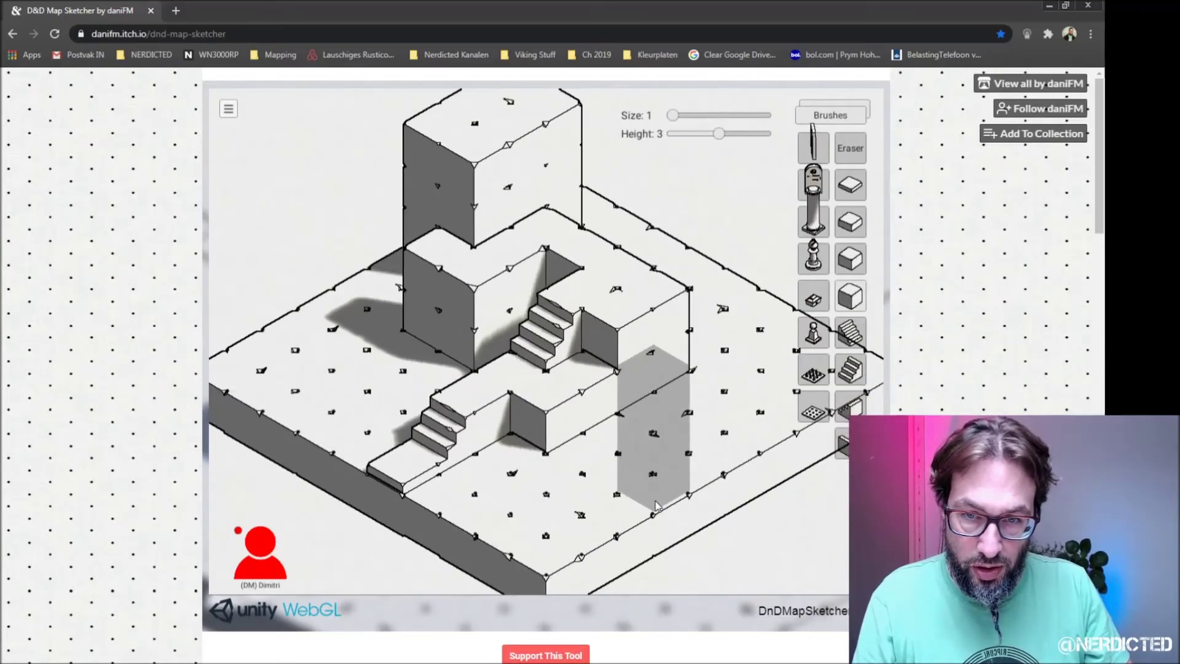
key("e")
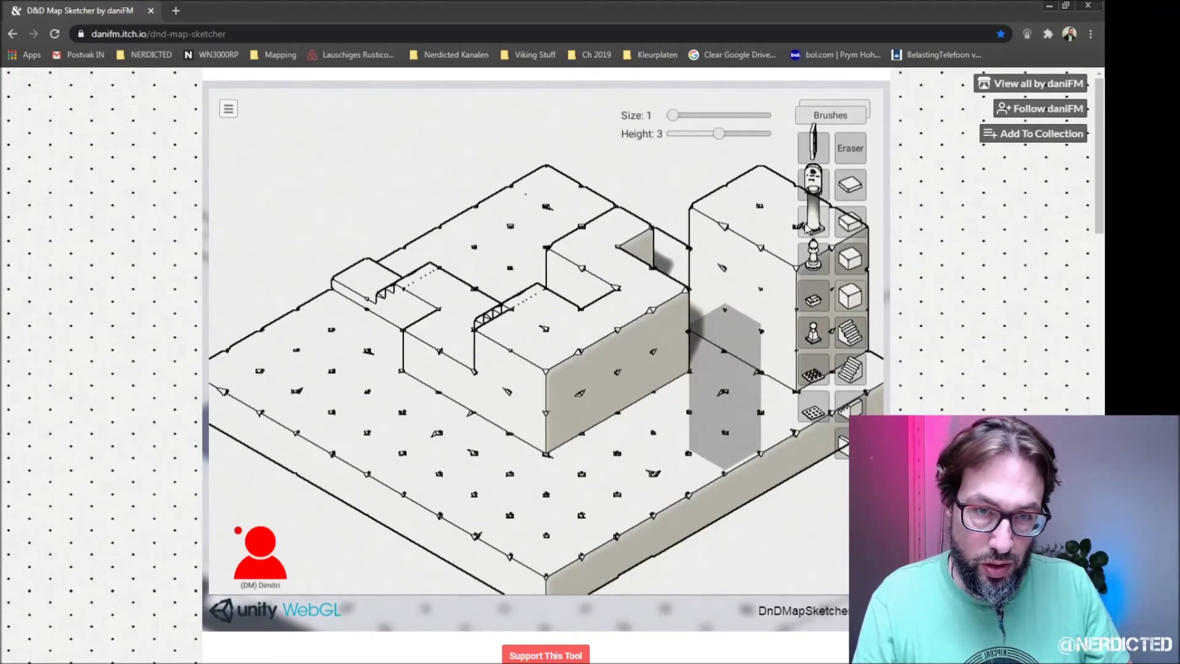
left_click(701, 135)
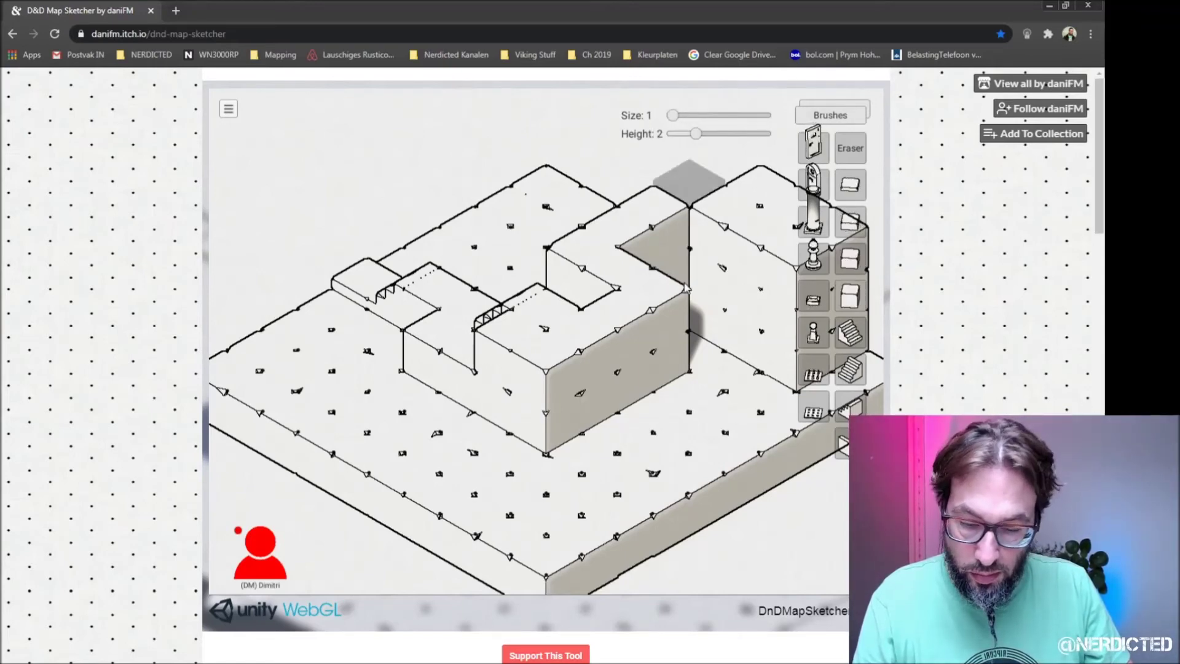
key("e")
key("e")
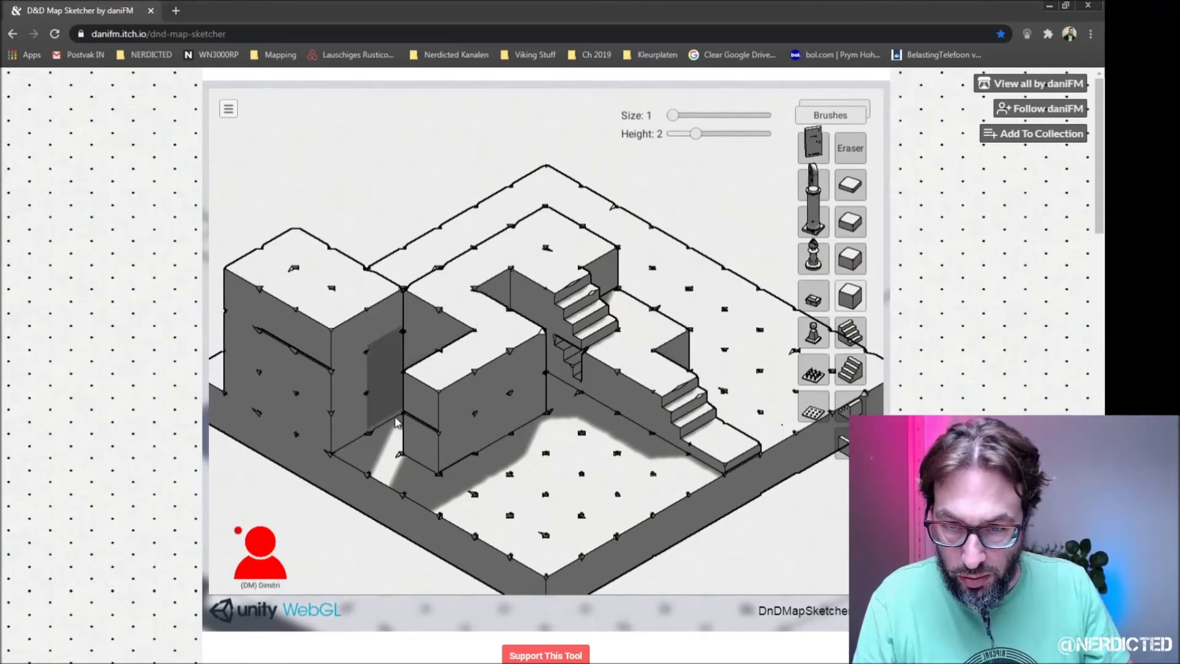
left_click(403, 424)
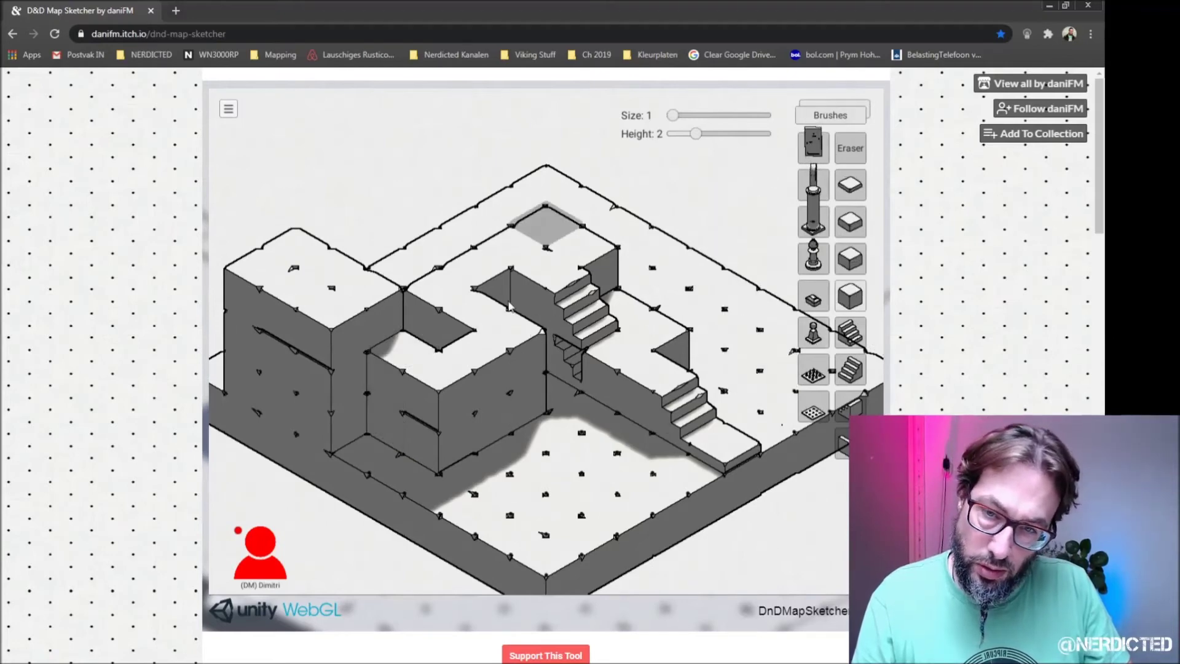
key("q")
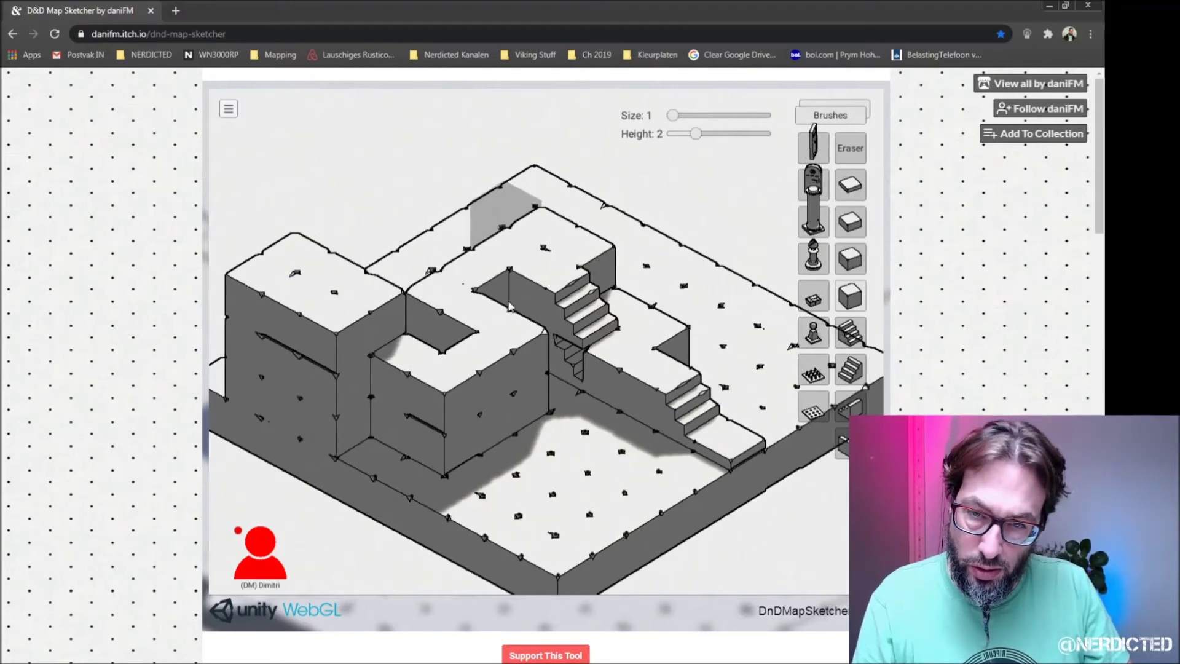
key("e")
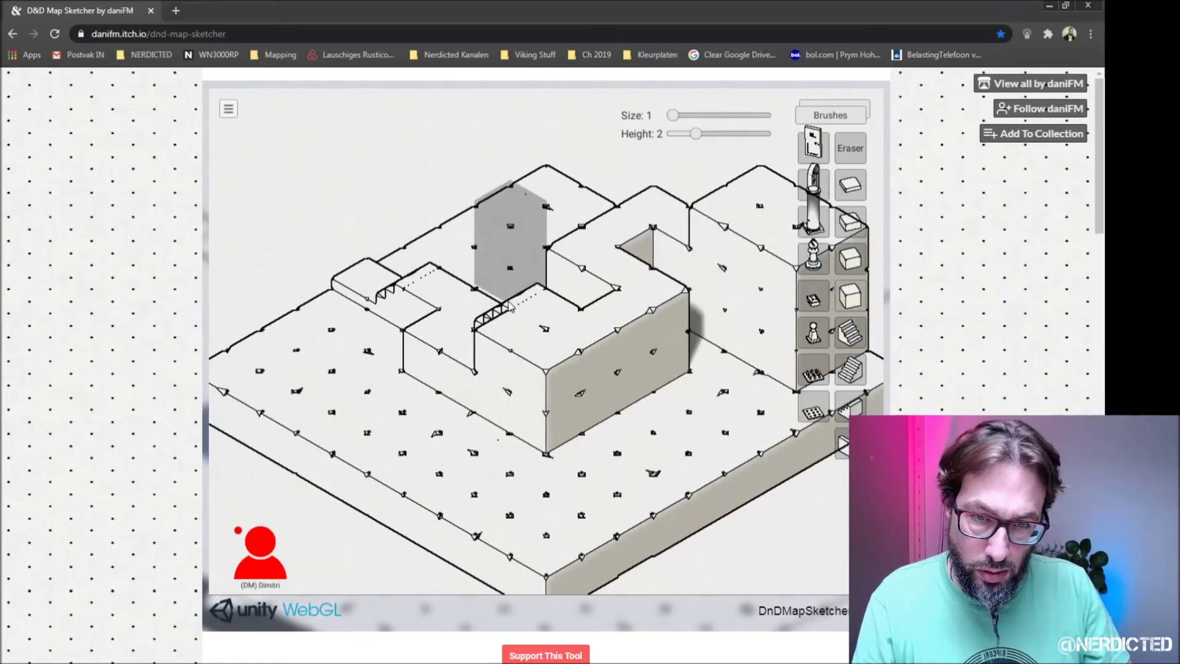
key("e")
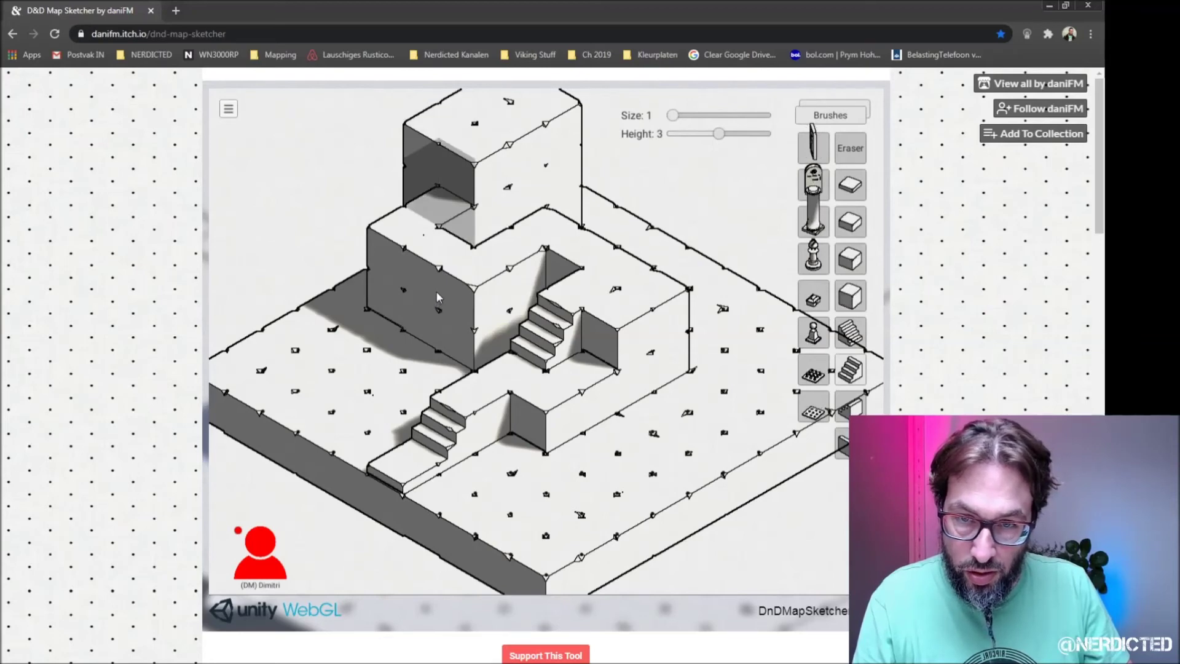
- Place stairs at height 3 from the upper platform up the tower, and fill the gap beneath them with a full block at height 2
left_click(437, 294)
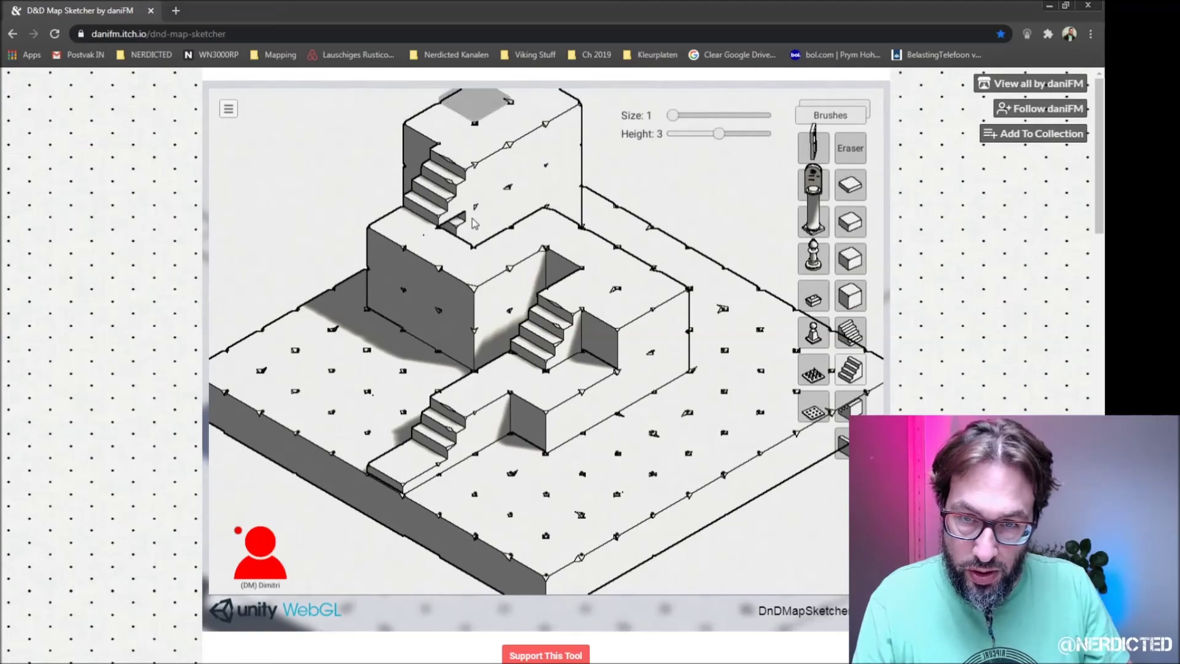
key("q")
key("q")
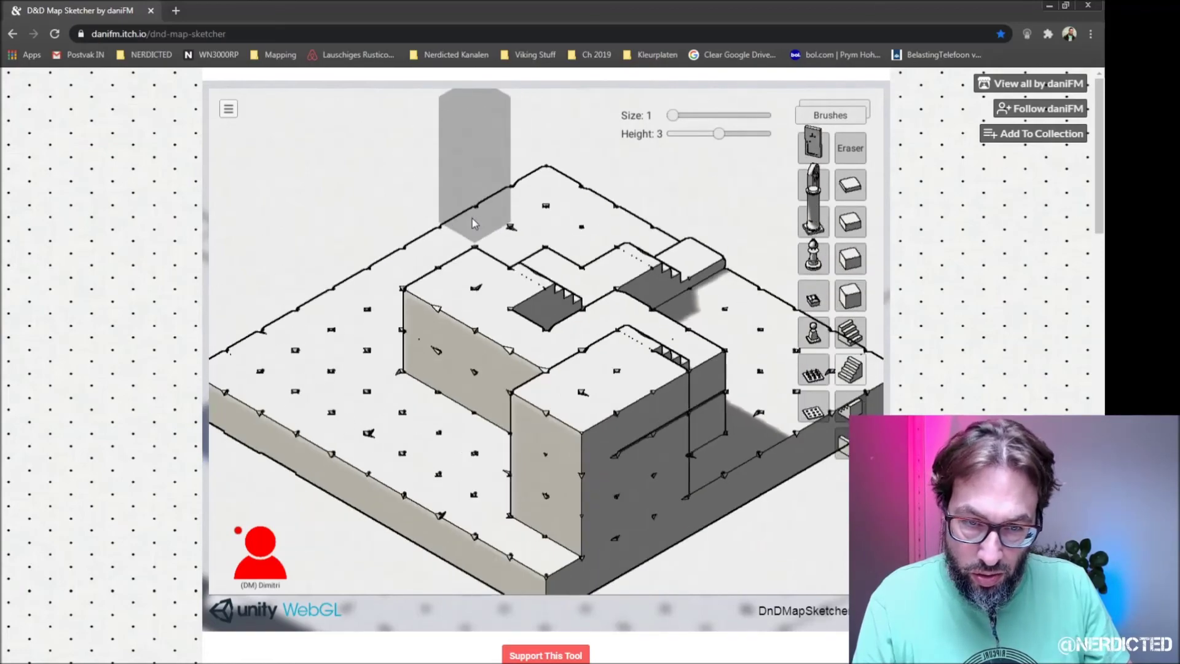
key("q")
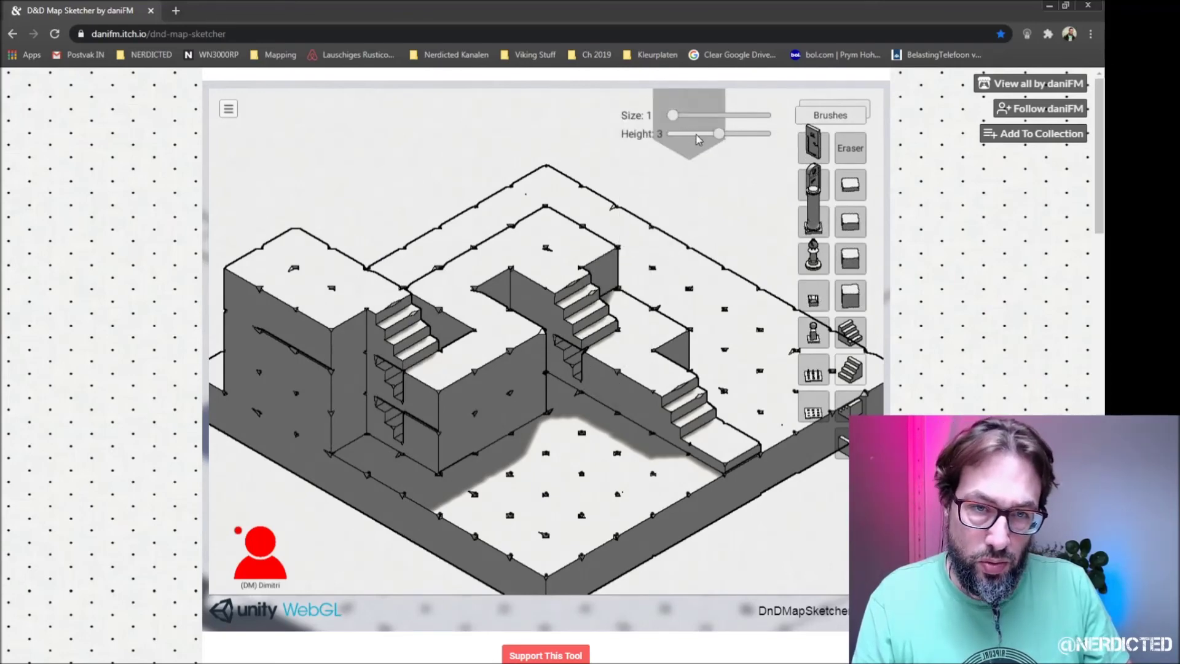
left_click(851, 297)
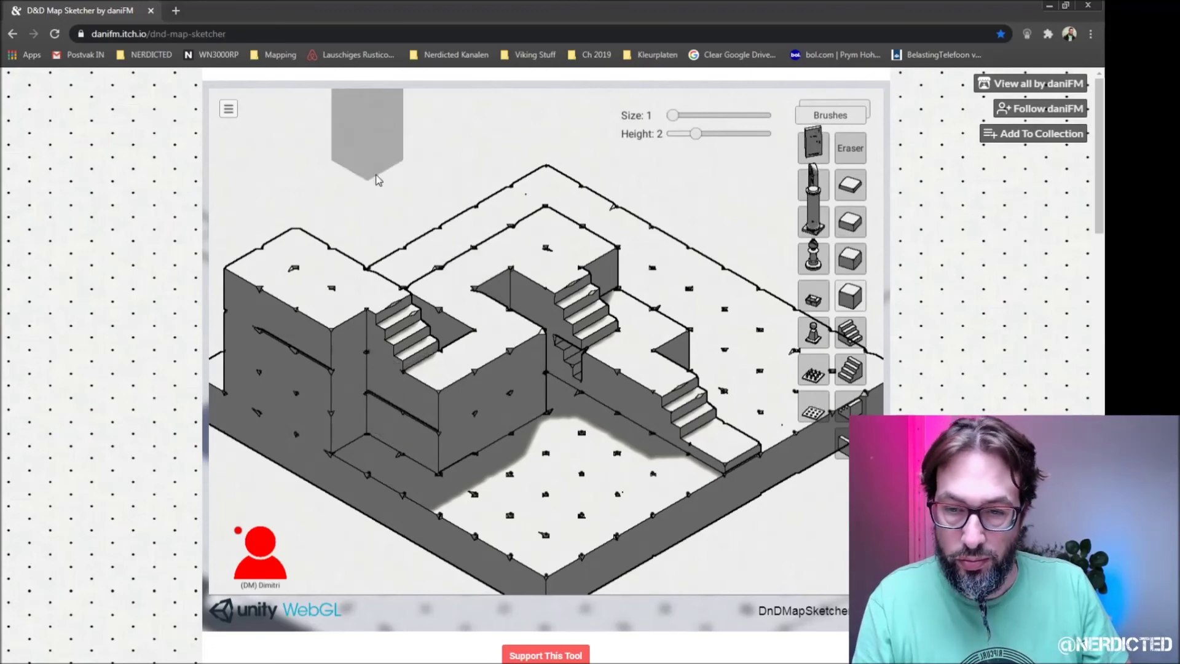
key("e")
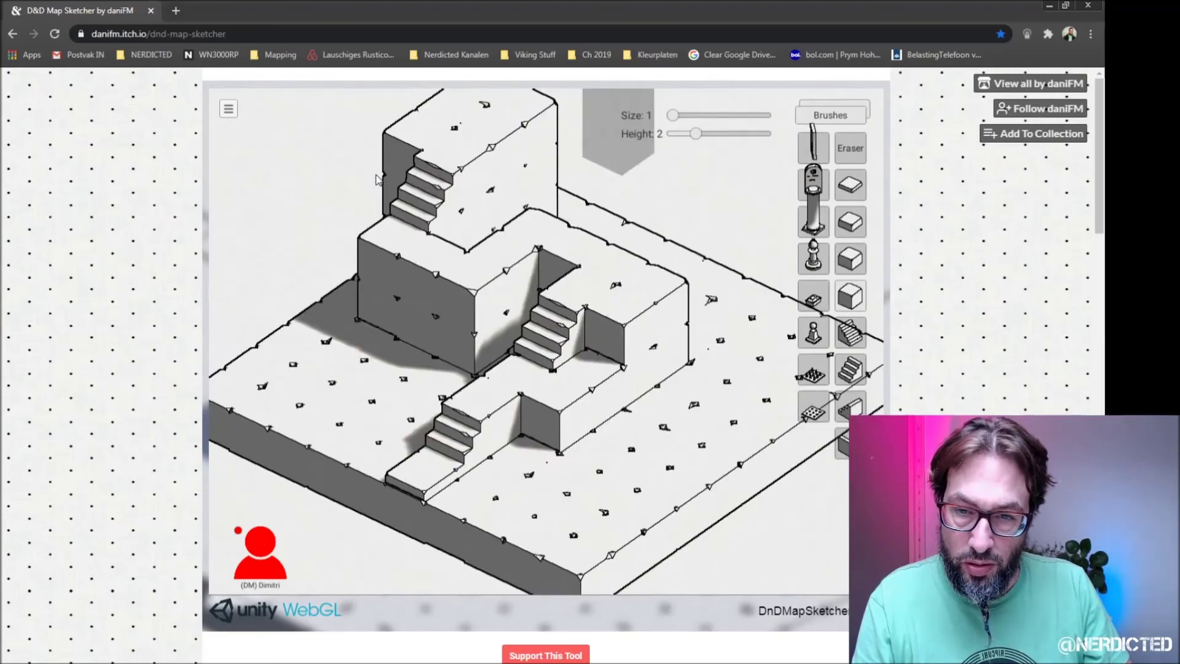
key("e")
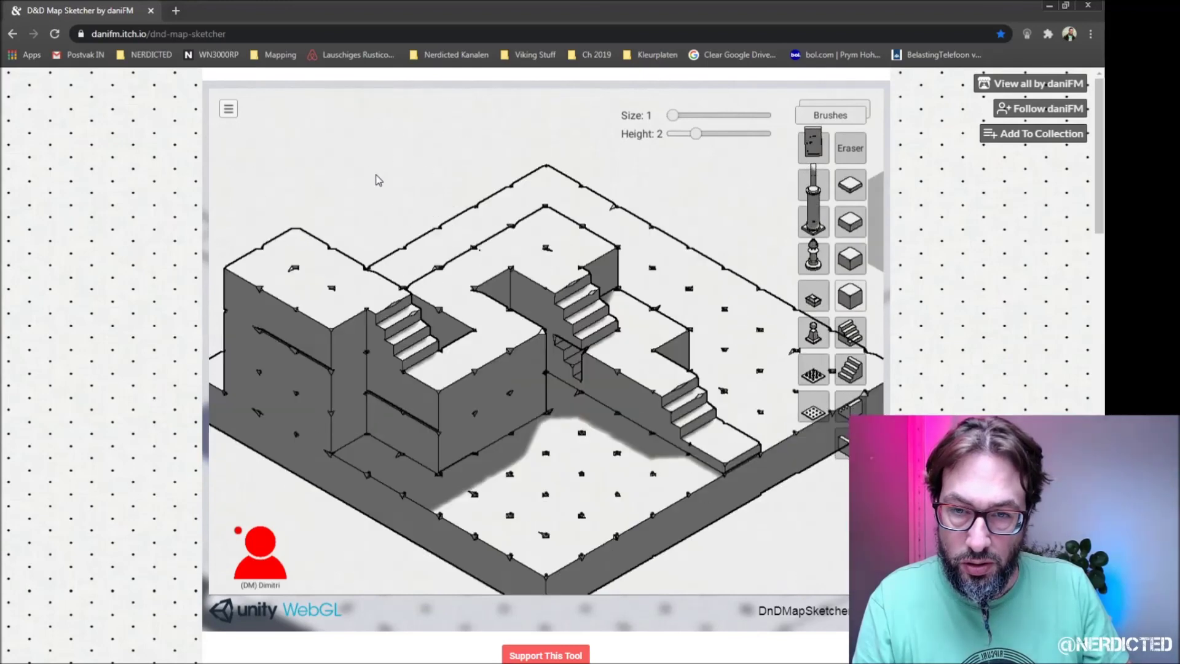
key("e")
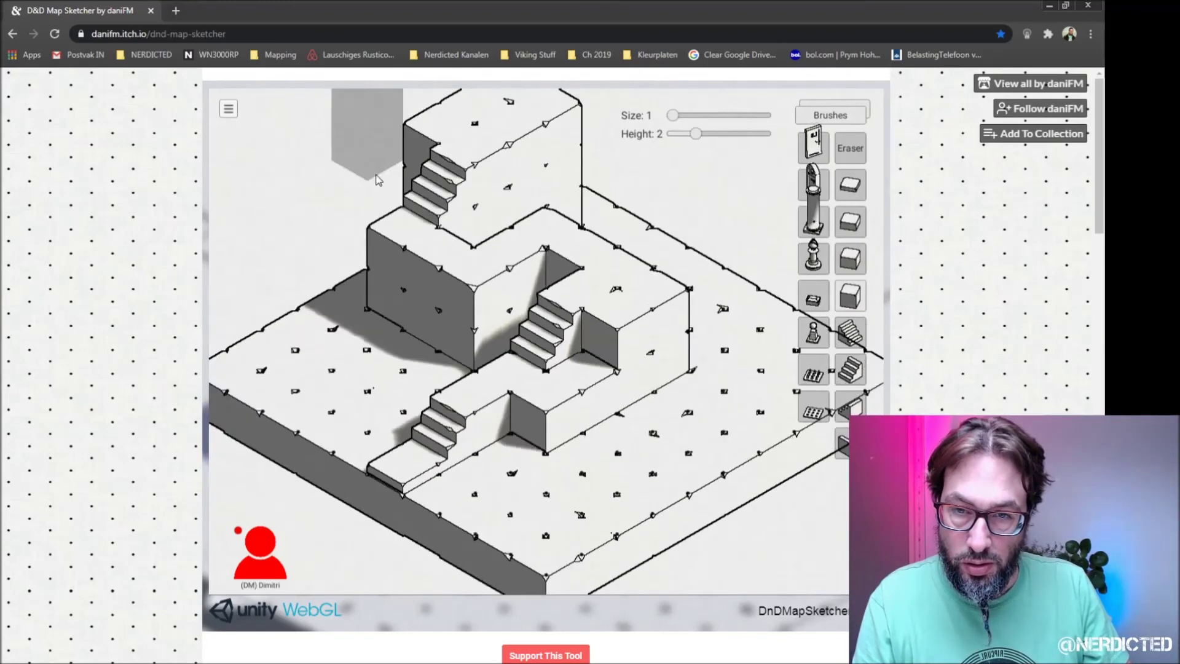